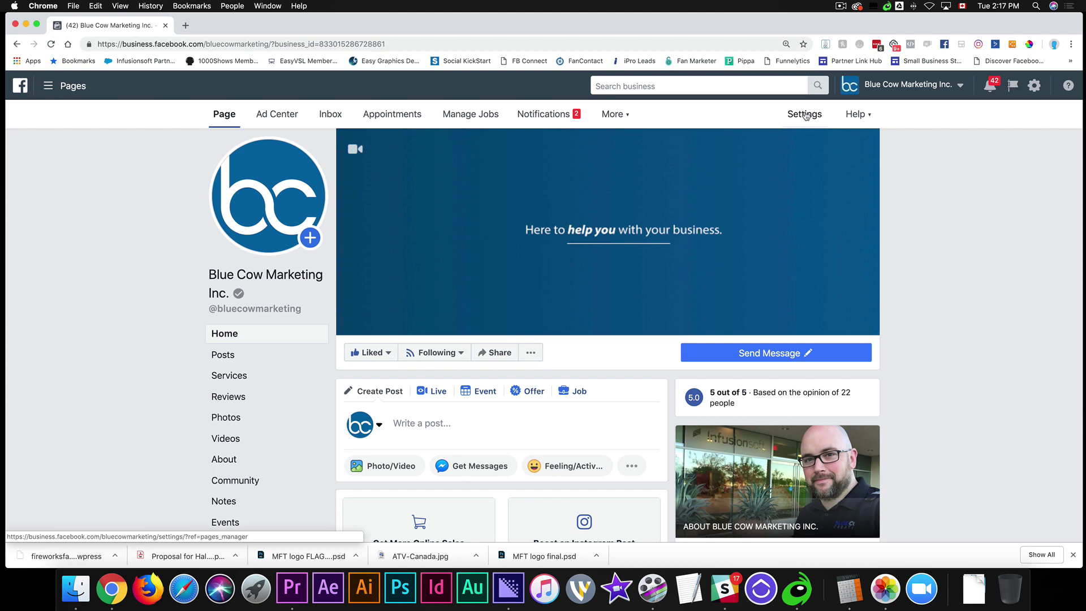
# Step: Open the Blue Cow Marketing Inc. page settings and go to Appointment Settings
pyautogui.click(806, 115)
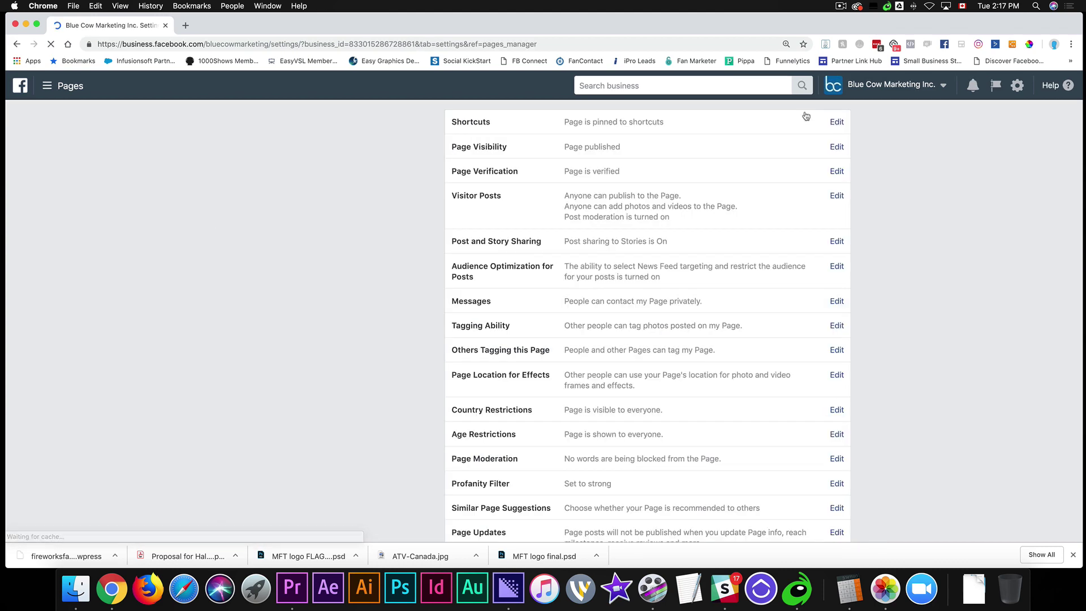
pyautogui.scroll(-1, 381, 236)
pyautogui.scroll(-4, 383, 235)
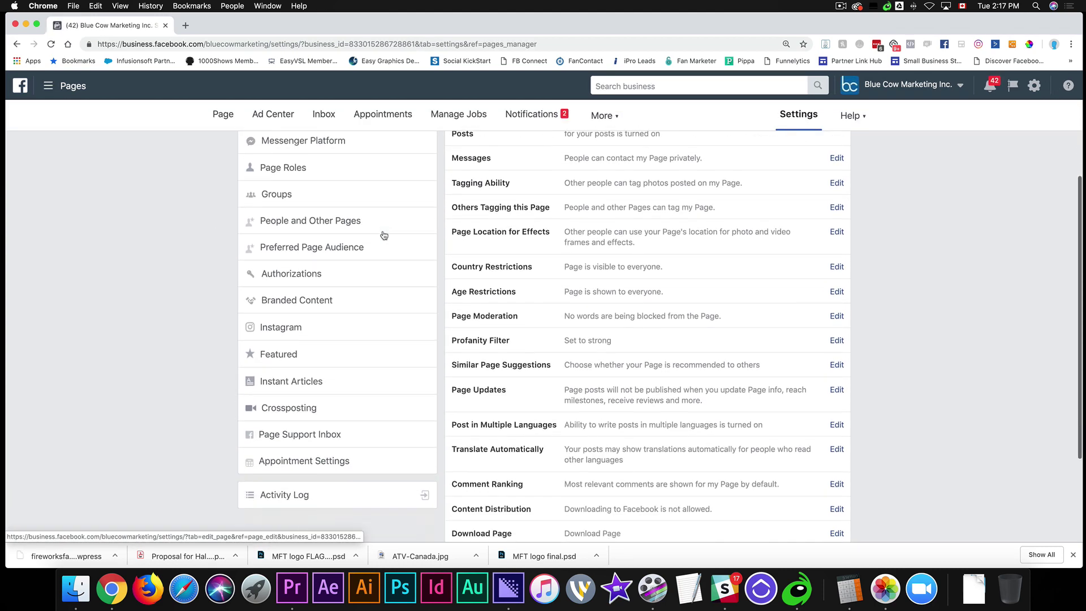
pyautogui.scroll(-1, 382, 235)
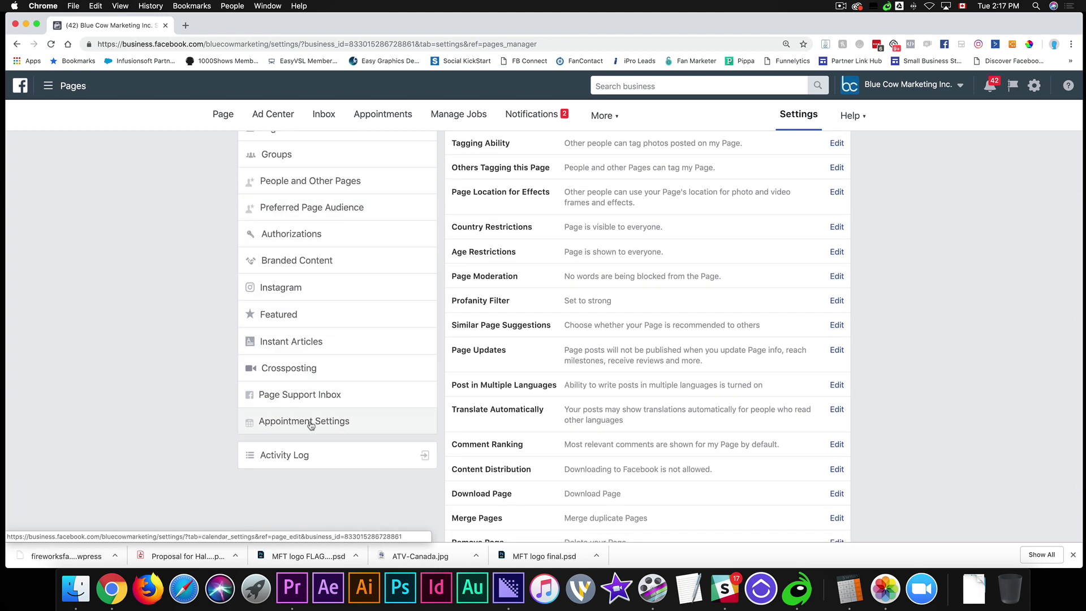
pyautogui.click(314, 424)
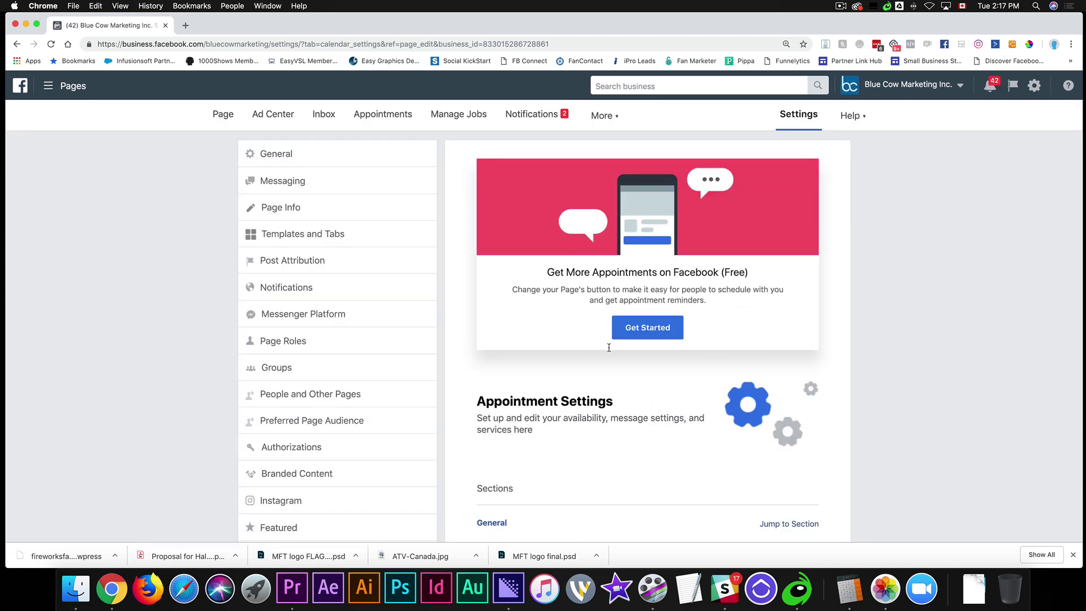
# Step: Launch the Appointments on Facebook setup with Get Started and Start Setup
pyautogui.click(647, 329)
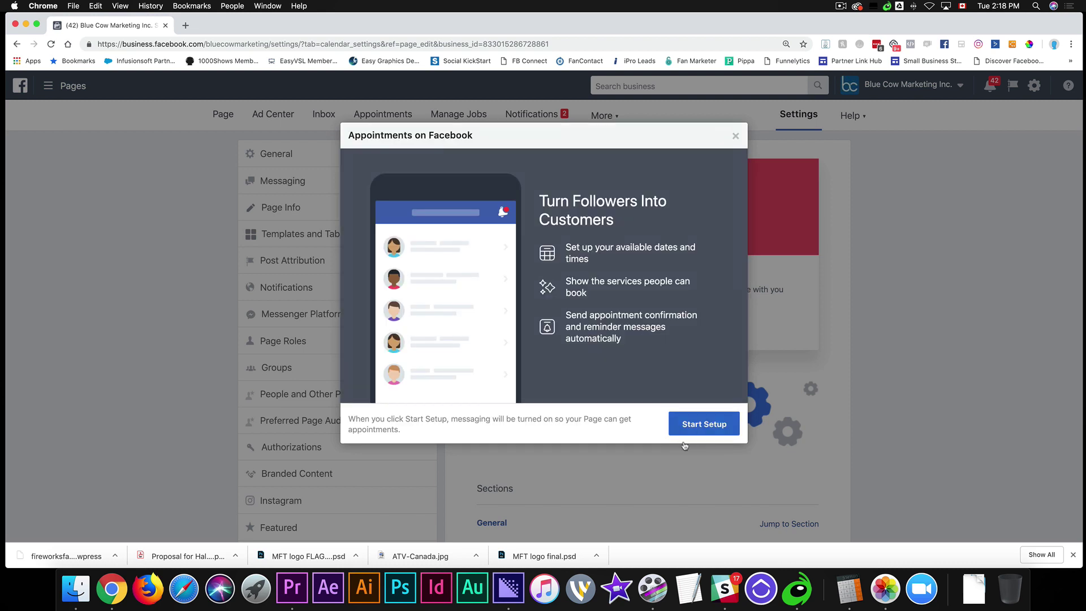
pyautogui.click(700, 427)
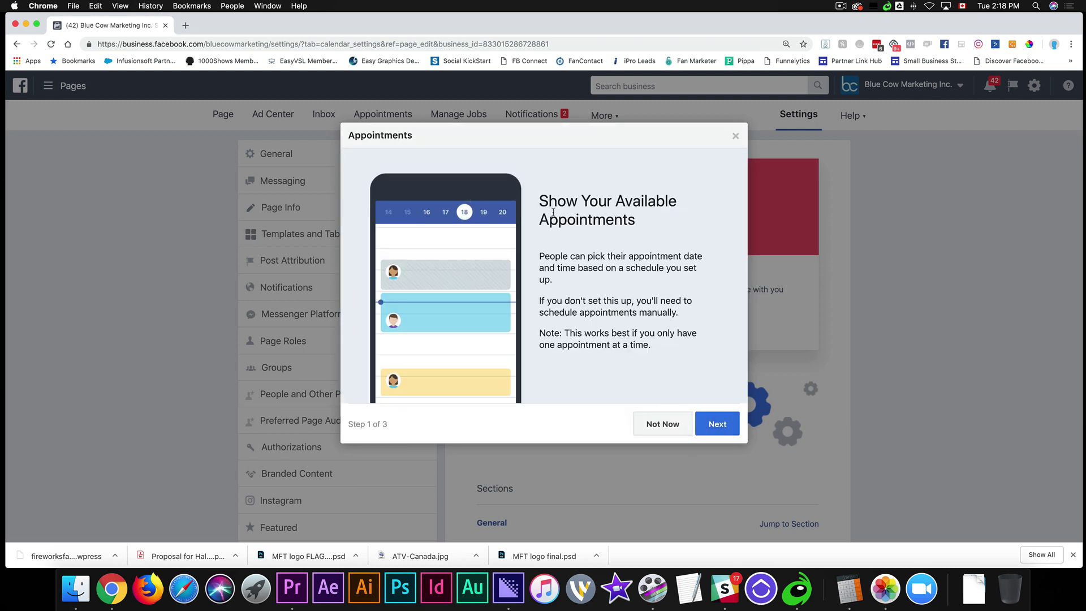
# Step: Go to weekly availability, try an extra 6:00–9:00 PM Monday slot, then remove it
pyautogui.click(716, 425)
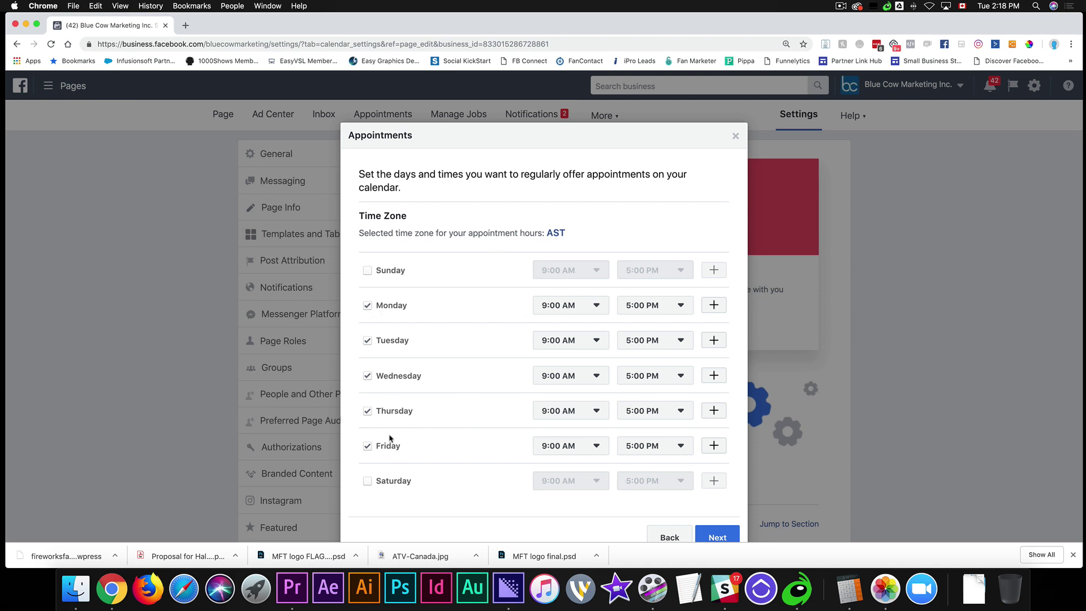
pyautogui.click(714, 307)
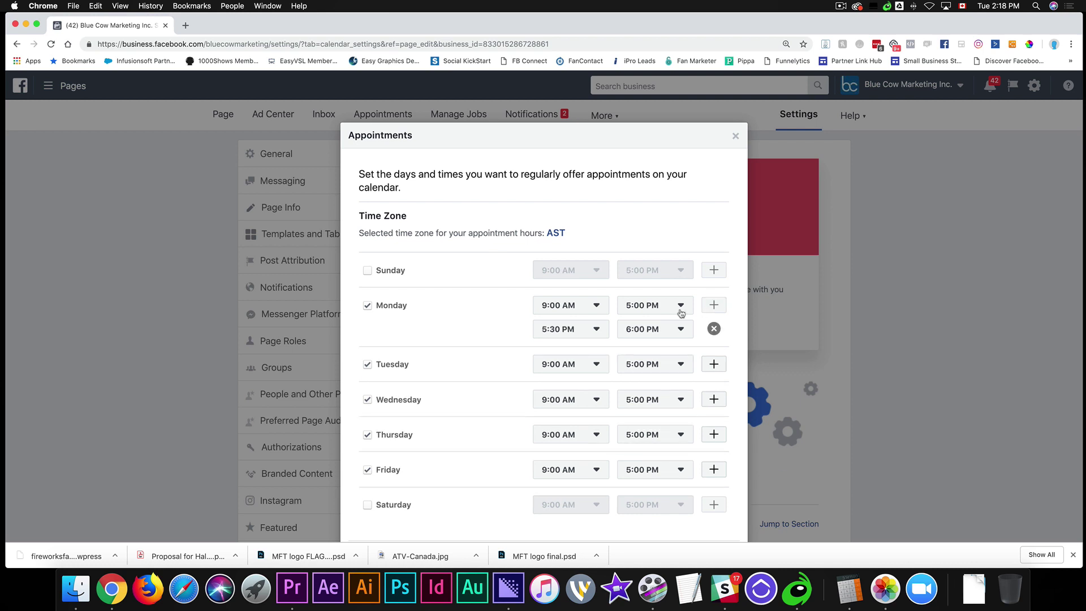
pyautogui.click(582, 332)
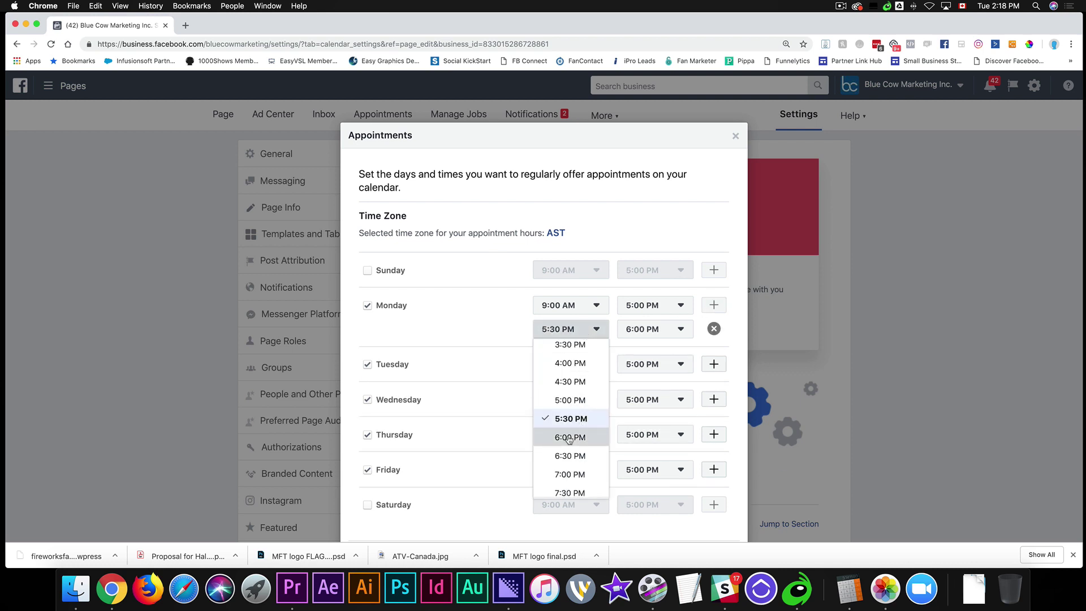
pyautogui.click(570, 437)
pyautogui.click(648, 333)
pyautogui.scroll(-2, 649, 463)
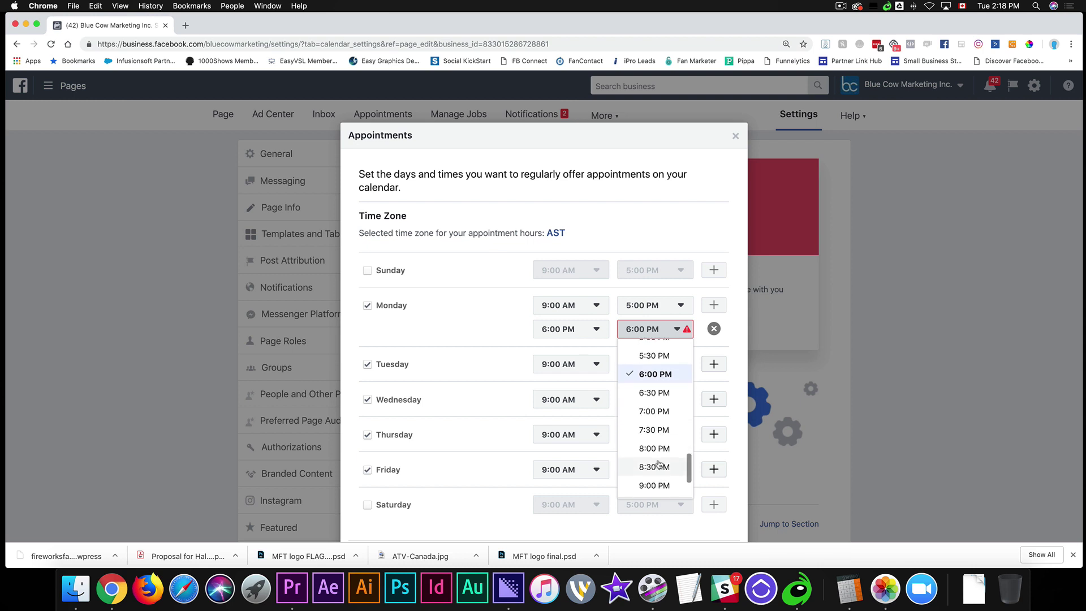
pyautogui.click(650, 485)
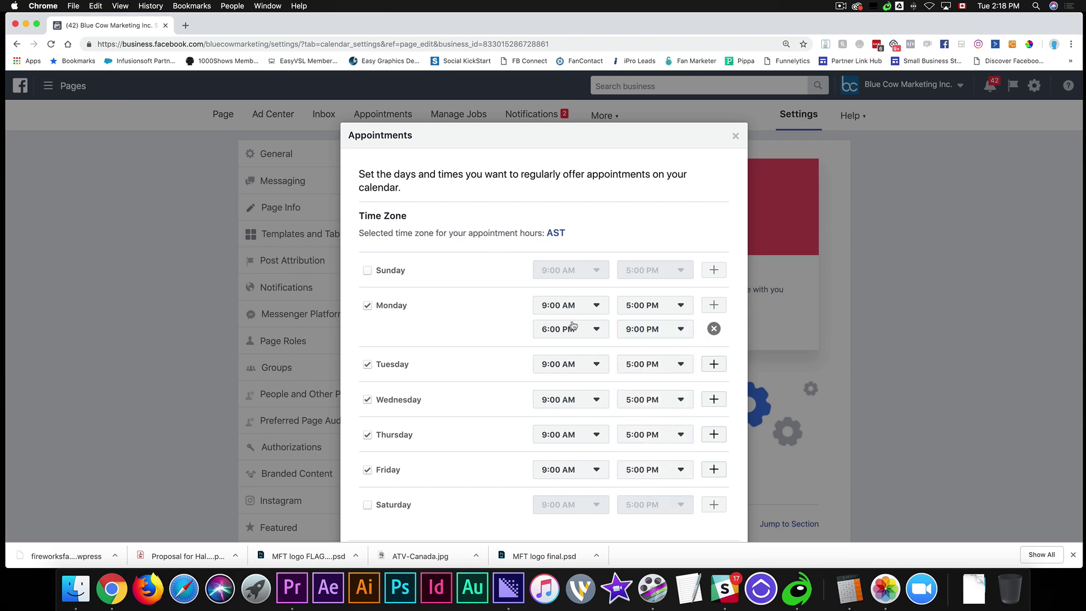
pyautogui.click(713, 330)
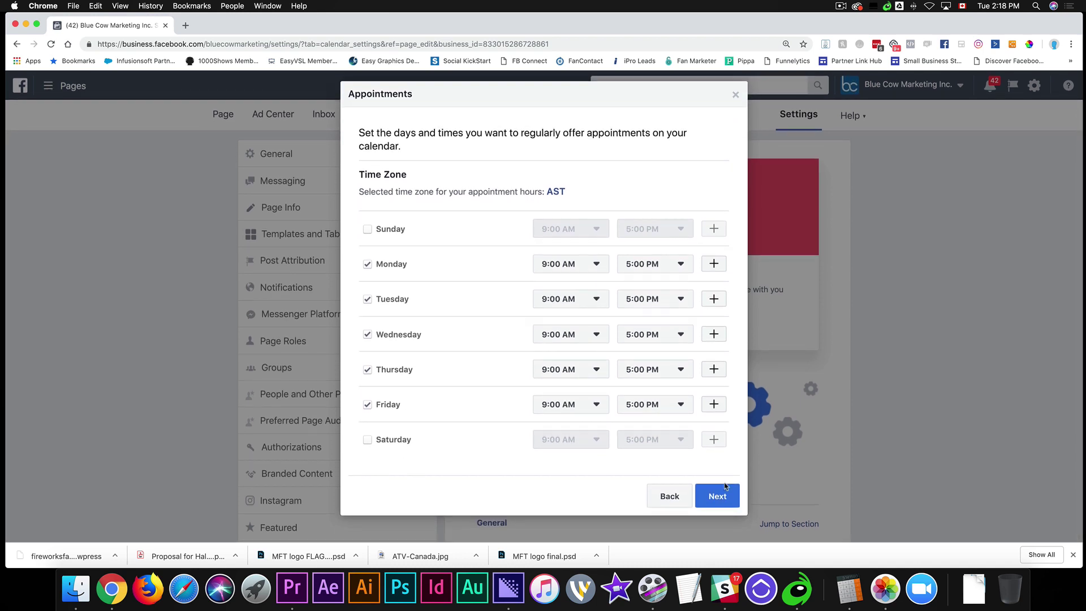
# Step: Turn on Appointment Approval and Advance Notice in the confirmation preferences
pyautogui.click(717, 496)
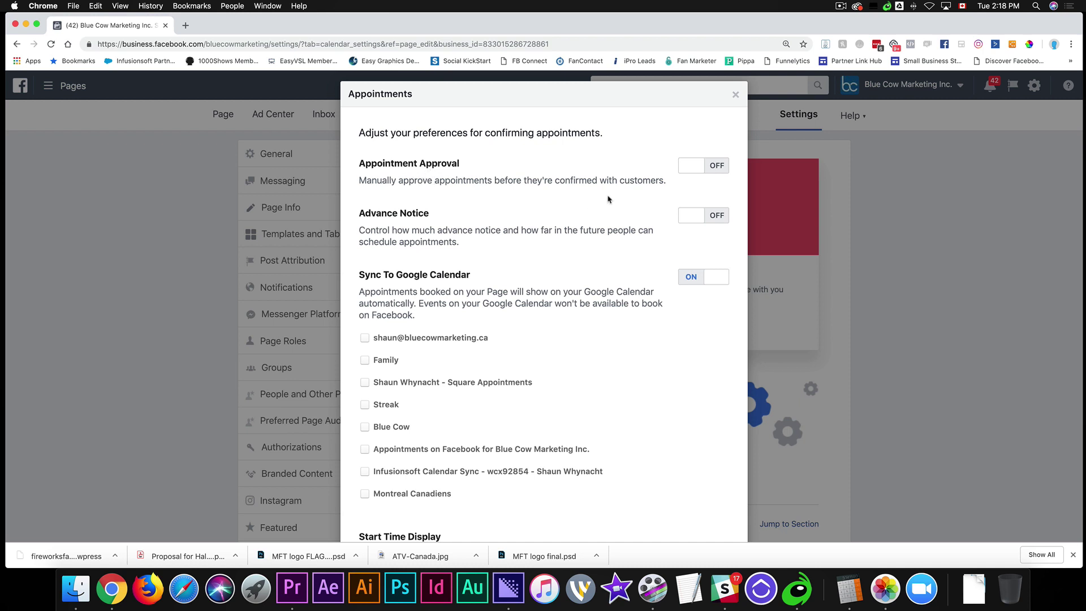
pyautogui.click(712, 169)
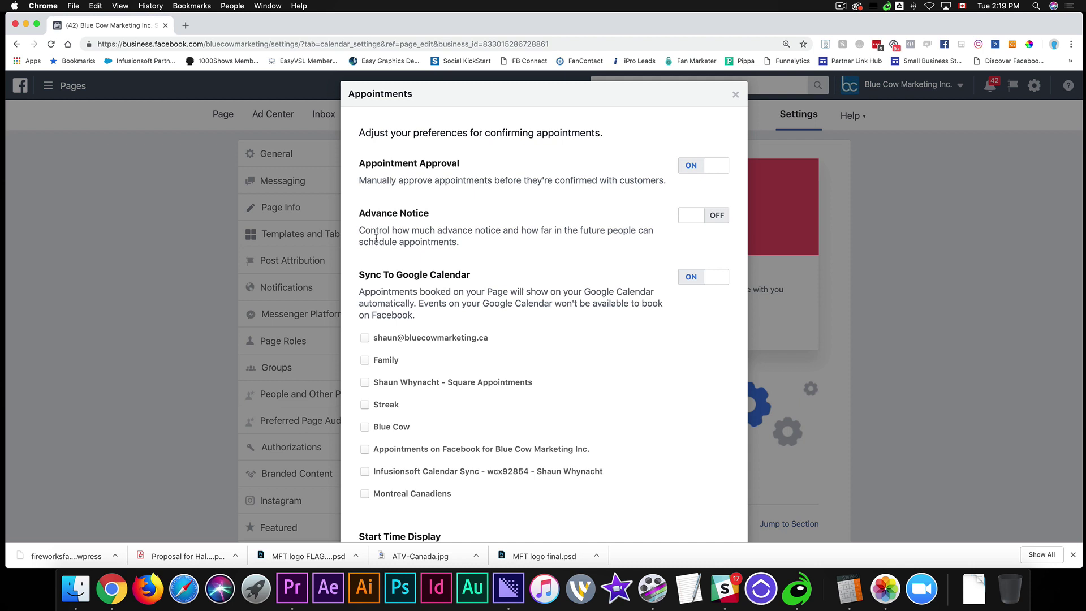
pyautogui.click(708, 221)
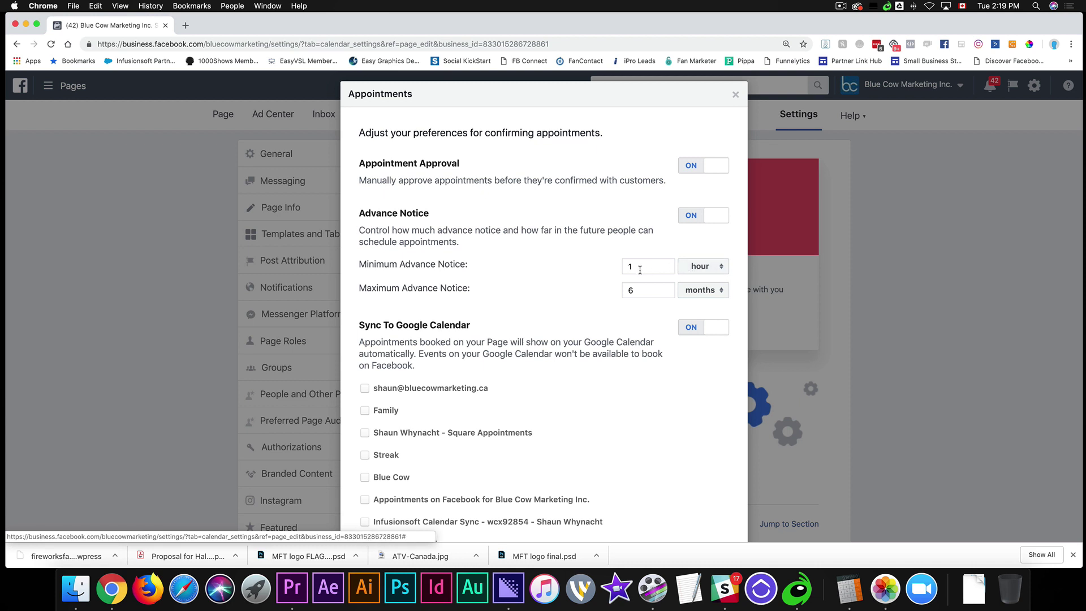
# Step: Set advance notice to a 3-hour minimum and a 3-month maximum
pyautogui.click(667, 265)
pyautogui.moveTo(667, 266); pyautogui.dragTo(590, 266)
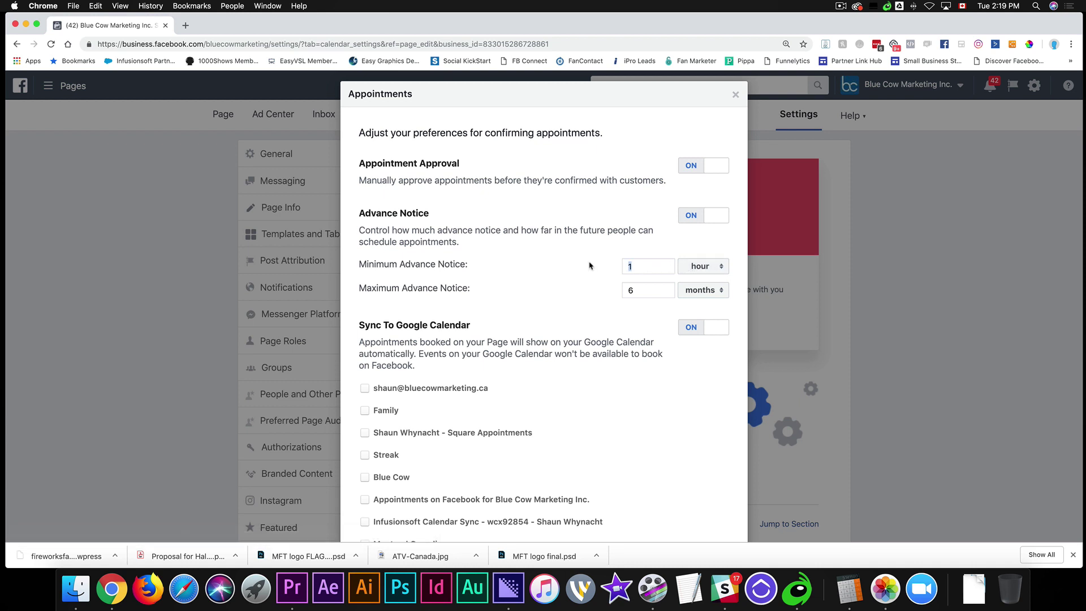
pyautogui.write('3')
pyautogui.moveTo(648, 291); pyautogui.dragTo(605, 292)
pyautogui.write('3')
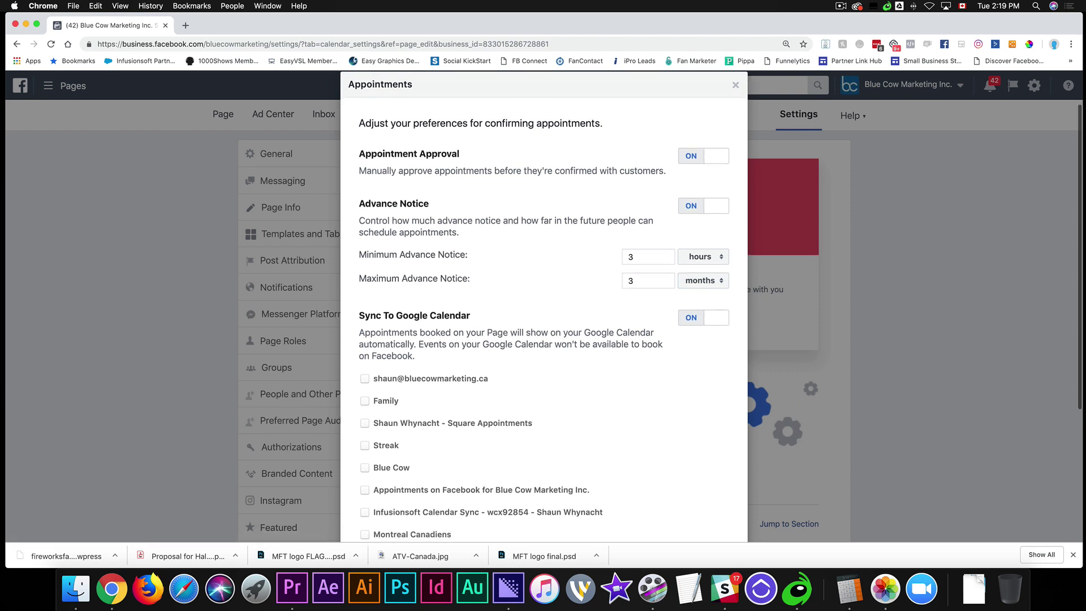
pyautogui.scroll(-3, 410, 229)
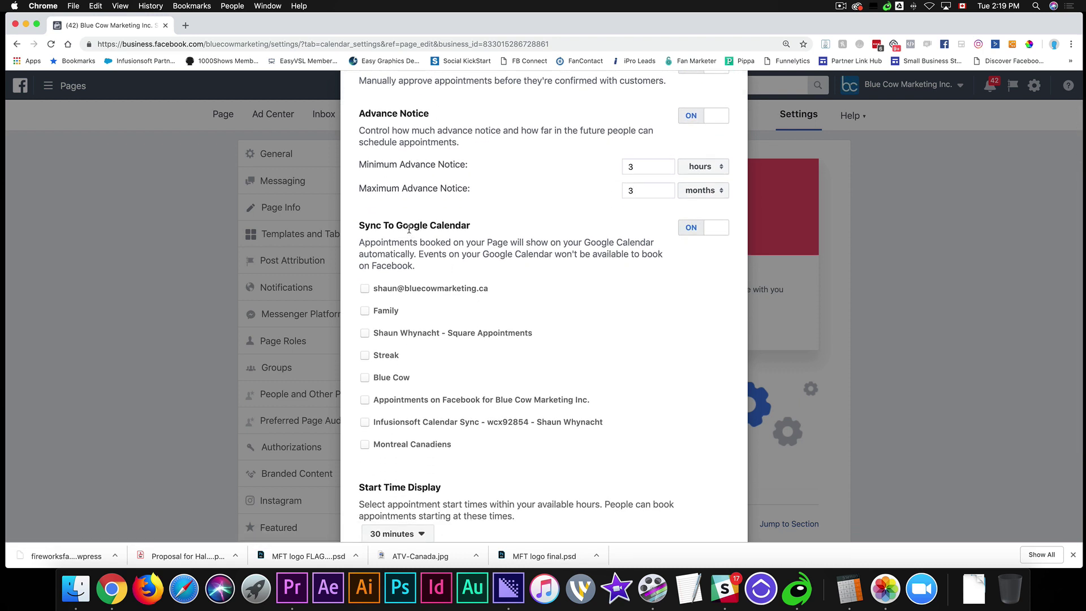
# Step: Sync bookings with the first listed calendar, keep 30-minute start times, and continue
pyautogui.click(366, 289)
pyautogui.scroll(-2, 684, 312)
pyautogui.scroll(-1, 684, 312)
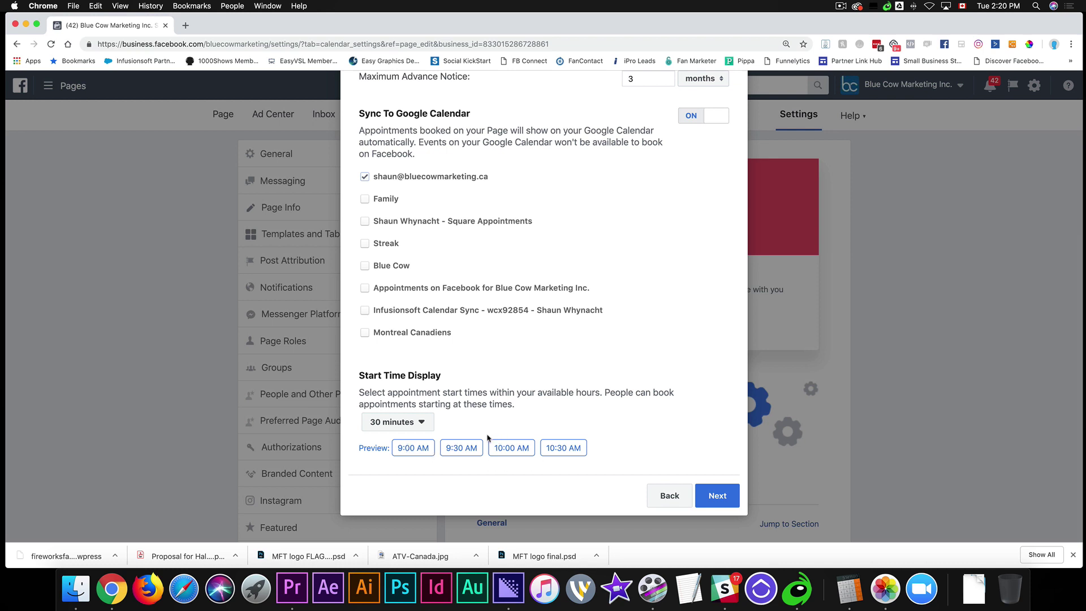
pyautogui.click(382, 422)
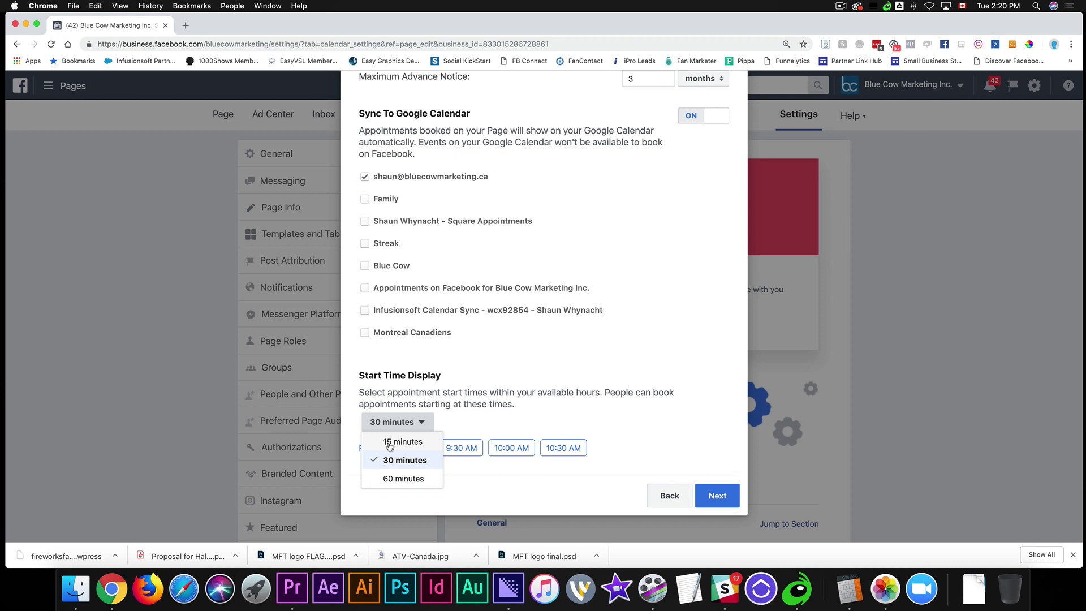
pyautogui.click(390, 460)
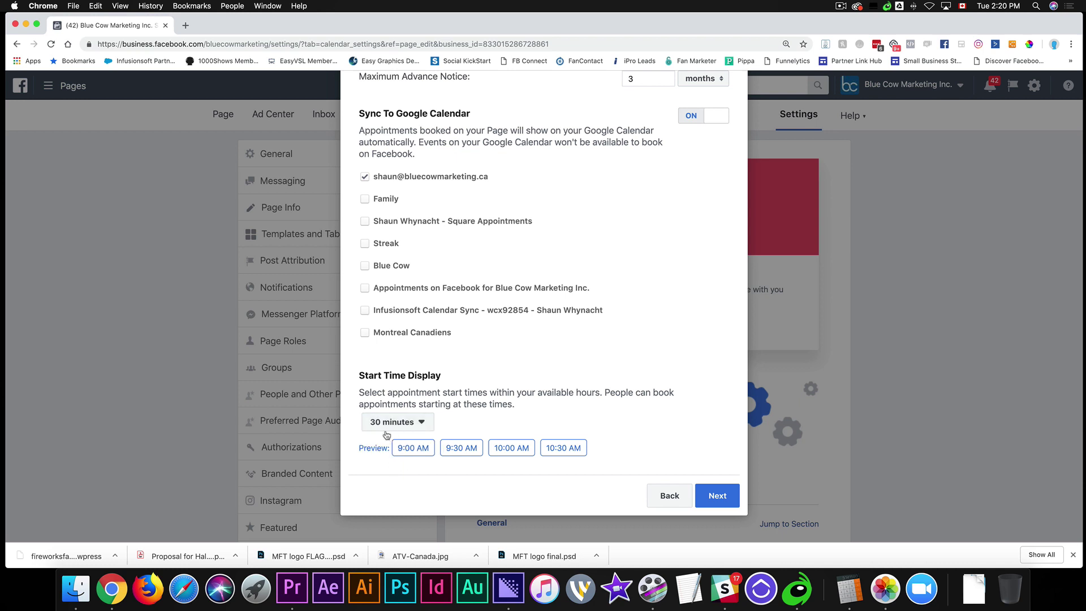
pyautogui.click(710, 495)
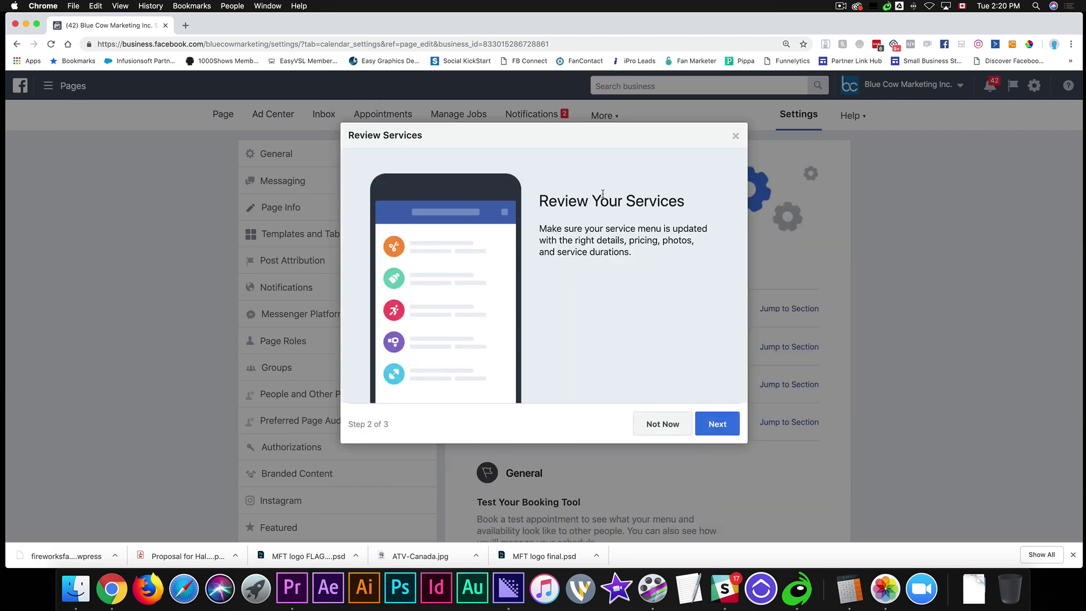
# Step: Review the three existing services, opening Add a Service and then cancelling it
pyautogui.click(721, 427)
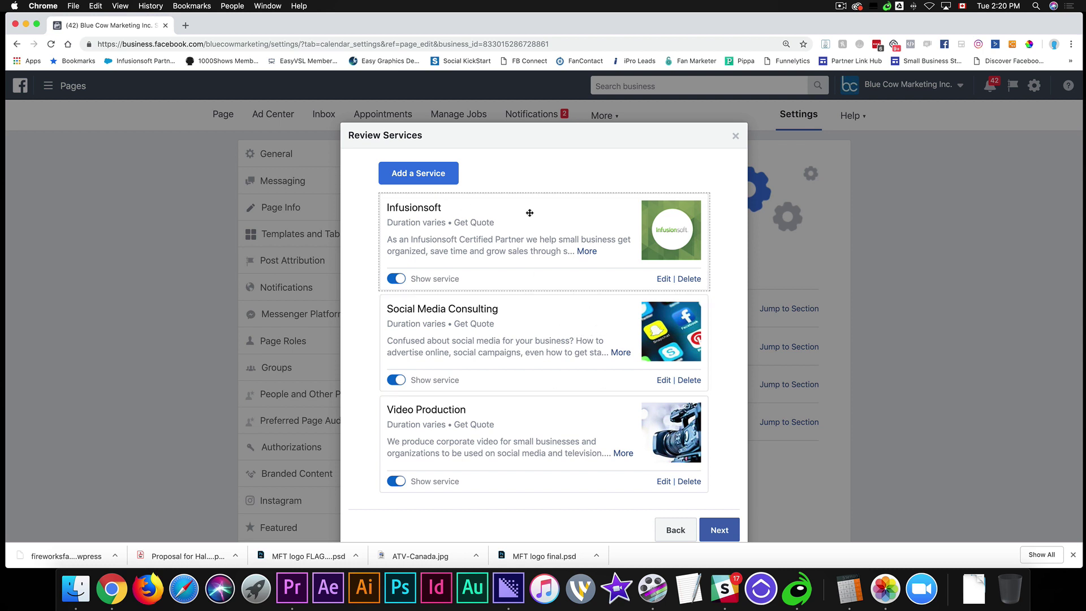
pyautogui.click(420, 171)
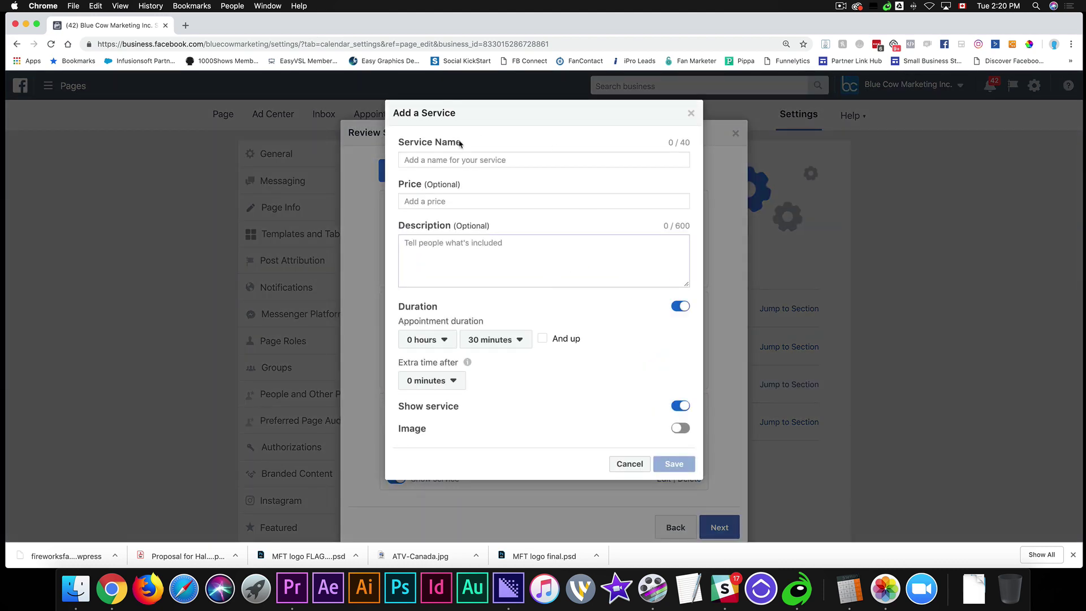
pyautogui.click(635, 464)
# Step: On the confirmation step, enable Follow-Up Messages and preview its delay in weeks
pyautogui.click(720, 527)
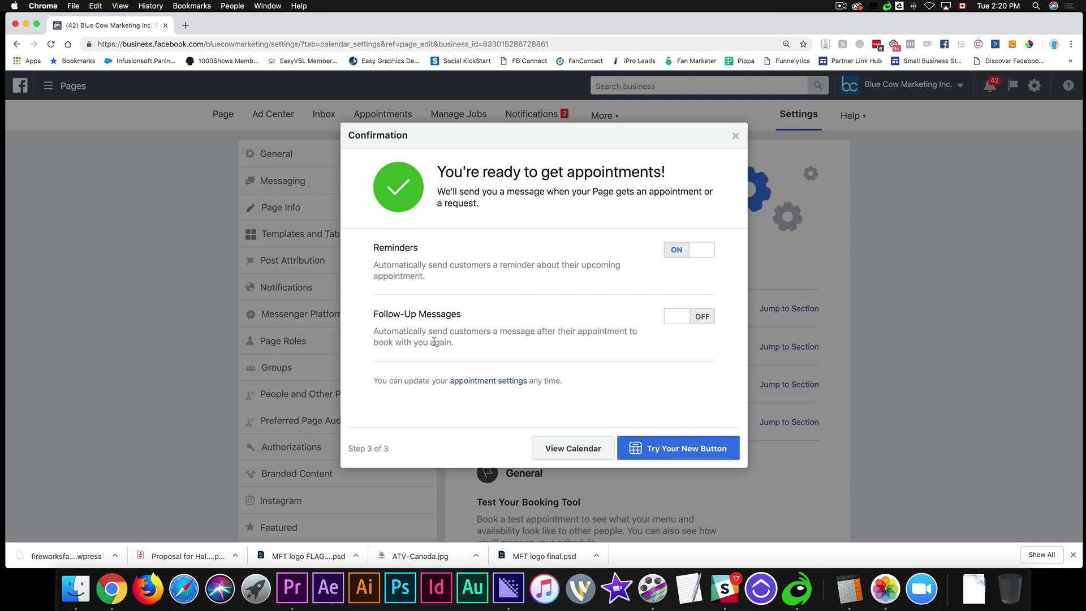
pyautogui.click(695, 319)
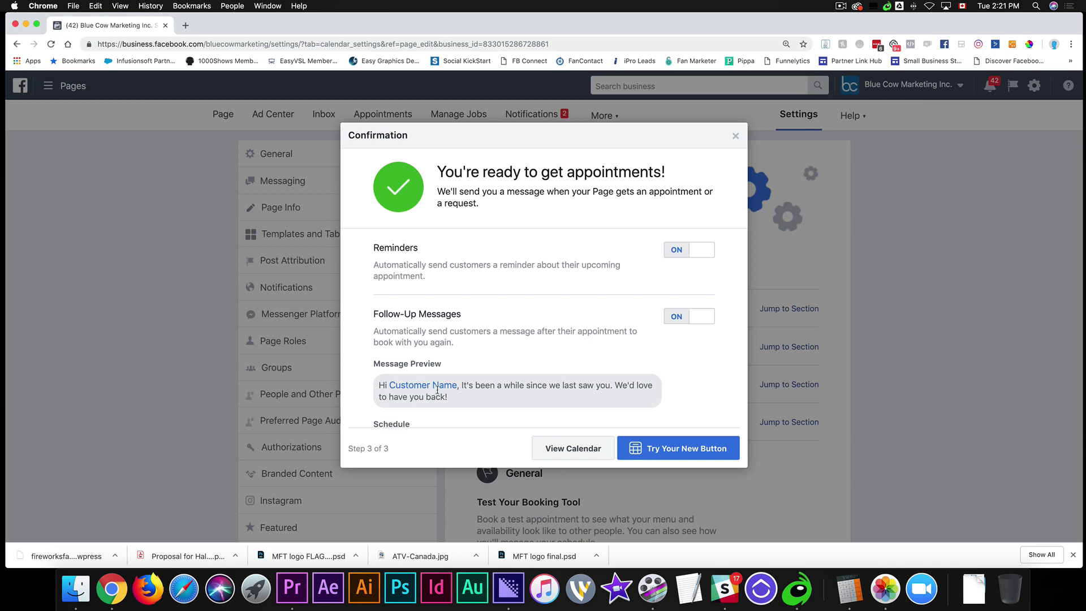
pyautogui.scroll(-3, 594, 384)
pyautogui.scroll(1, 594, 384)
pyautogui.scroll(-1, 595, 384)
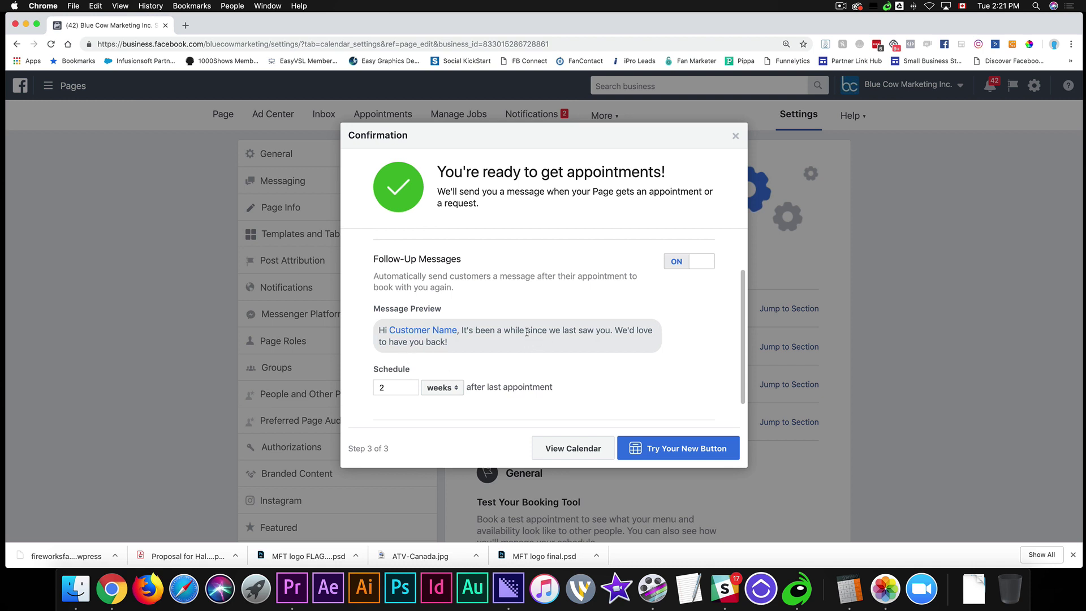
pyautogui.click(440, 387)
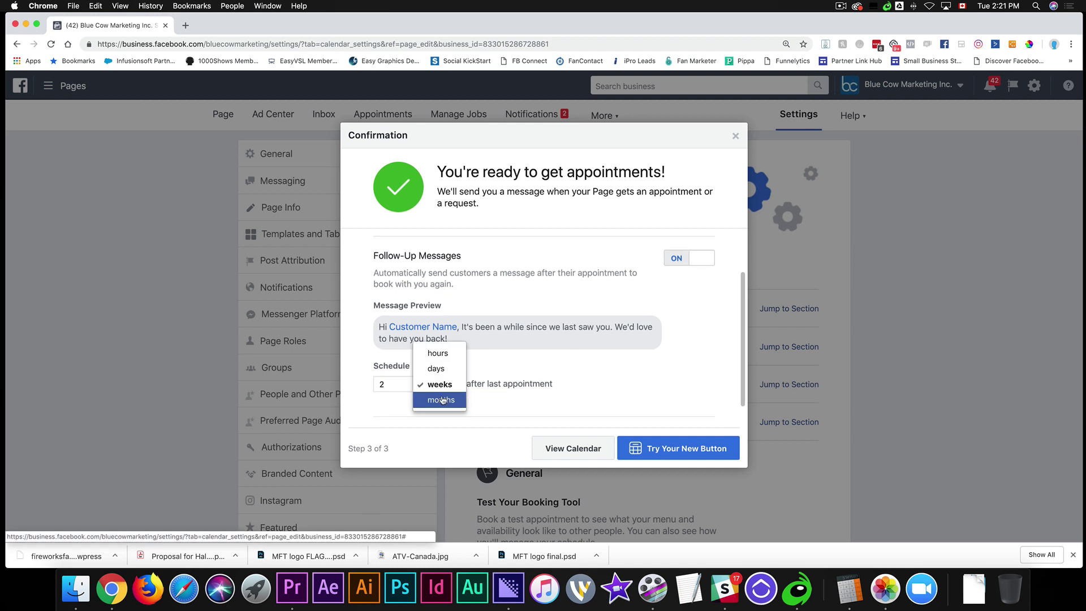
pyautogui.click(676, 258)
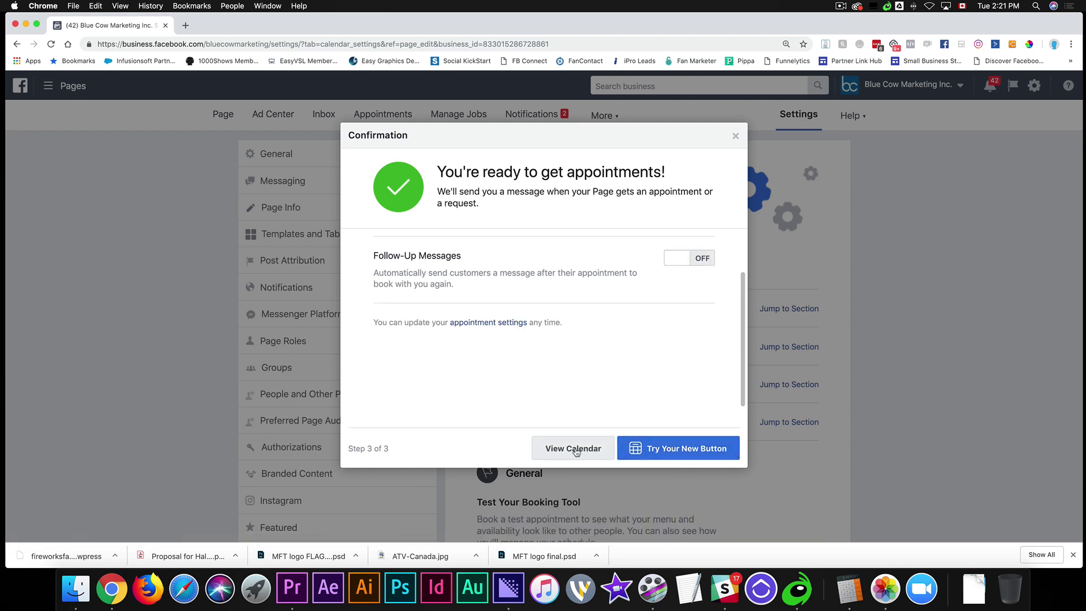
# Step: Start a test booking for Social Media Consulting and browse times for December 19–21
pyautogui.click(668, 452)
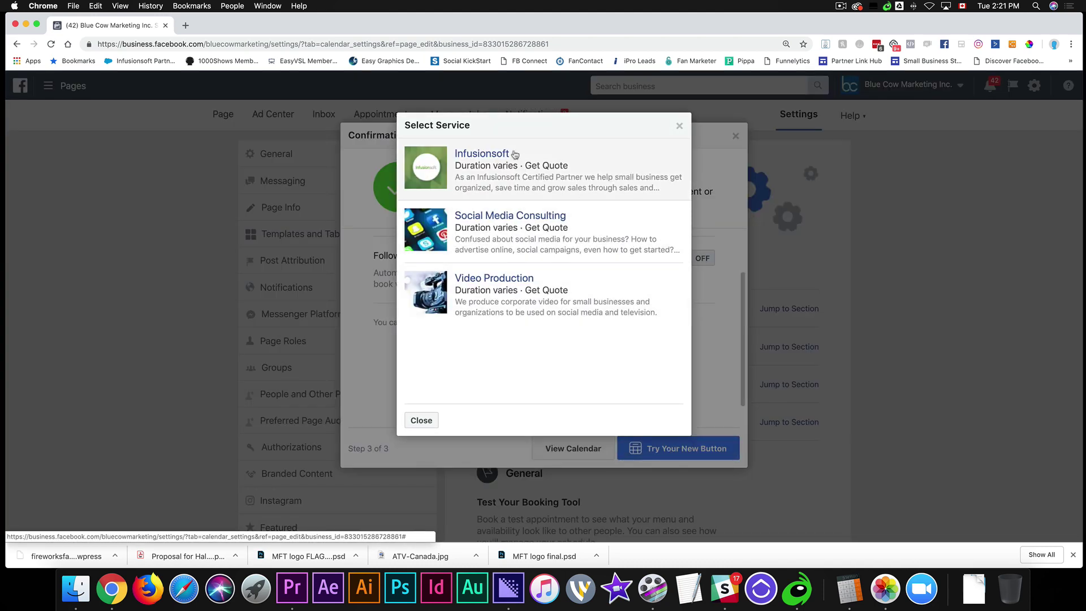
pyautogui.click(499, 228)
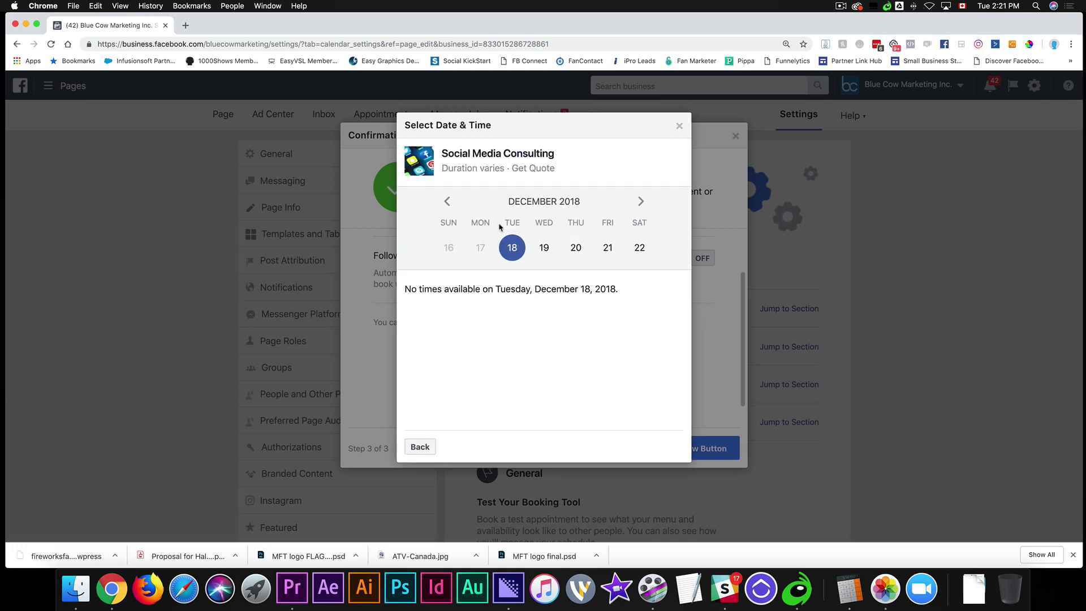
pyautogui.click(543, 247)
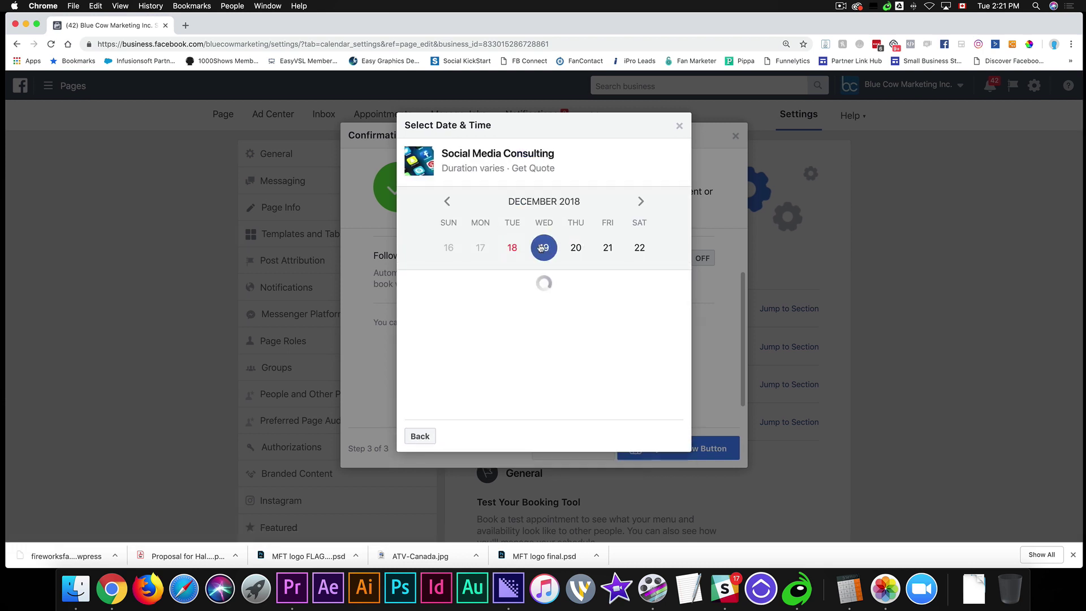
pyautogui.click(577, 249)
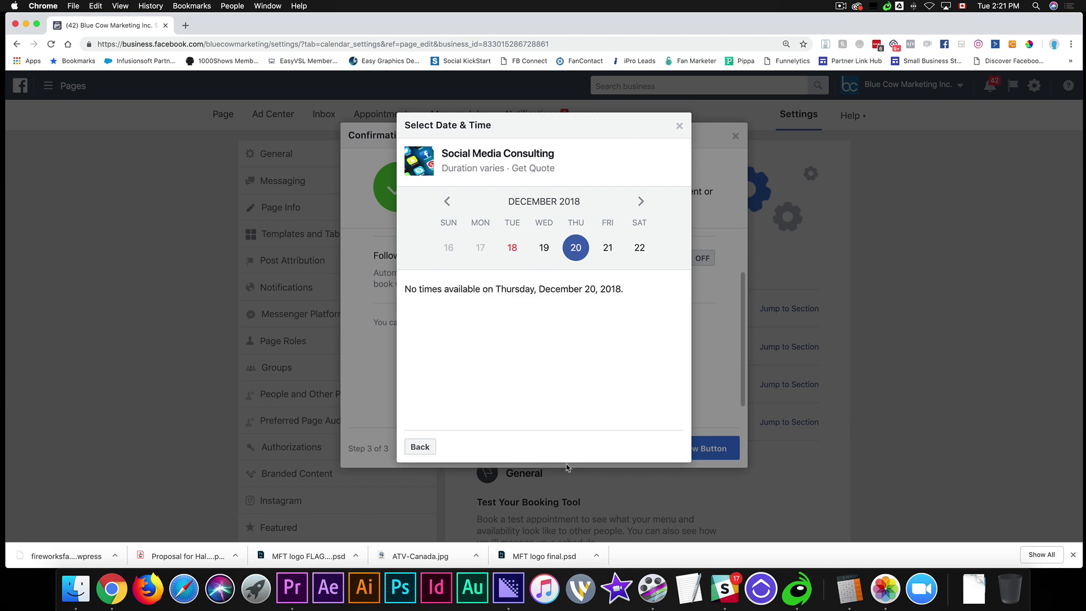
pyautogui.click(610, 249)
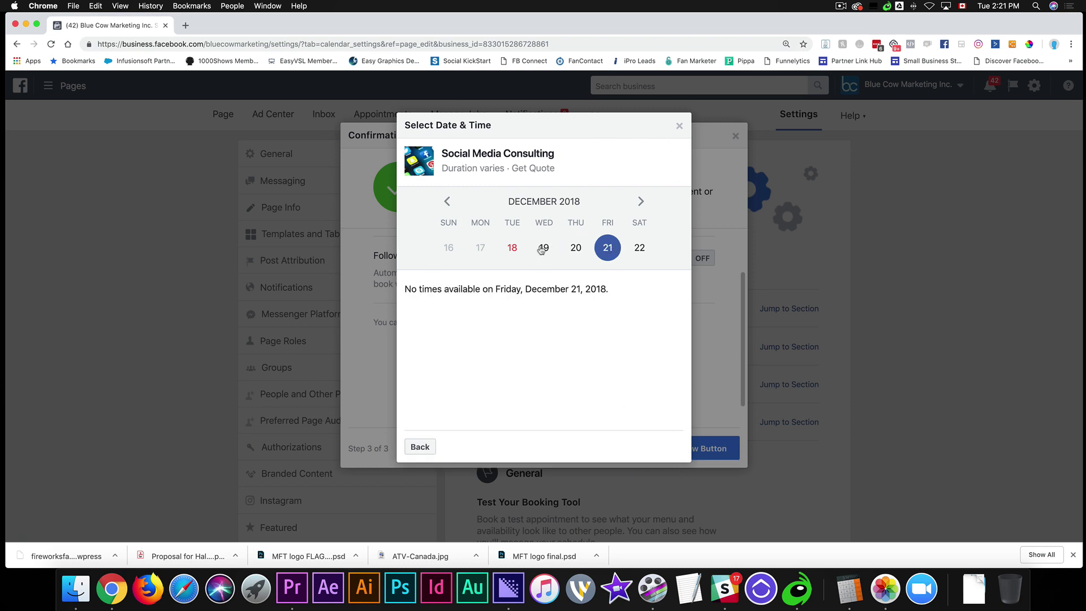
# Step: Pick the 10:50 AM slot on December 19, then close the request unsent
pyautogui.click(545, 248)
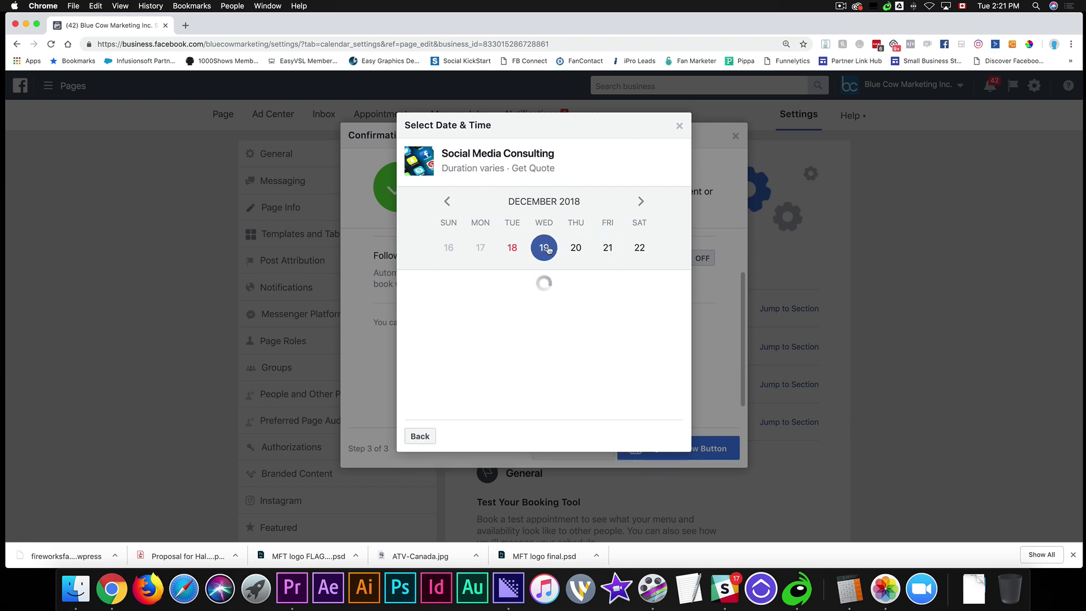
pyautogui.click(606, 249)
pyautogui.click(579, 252)
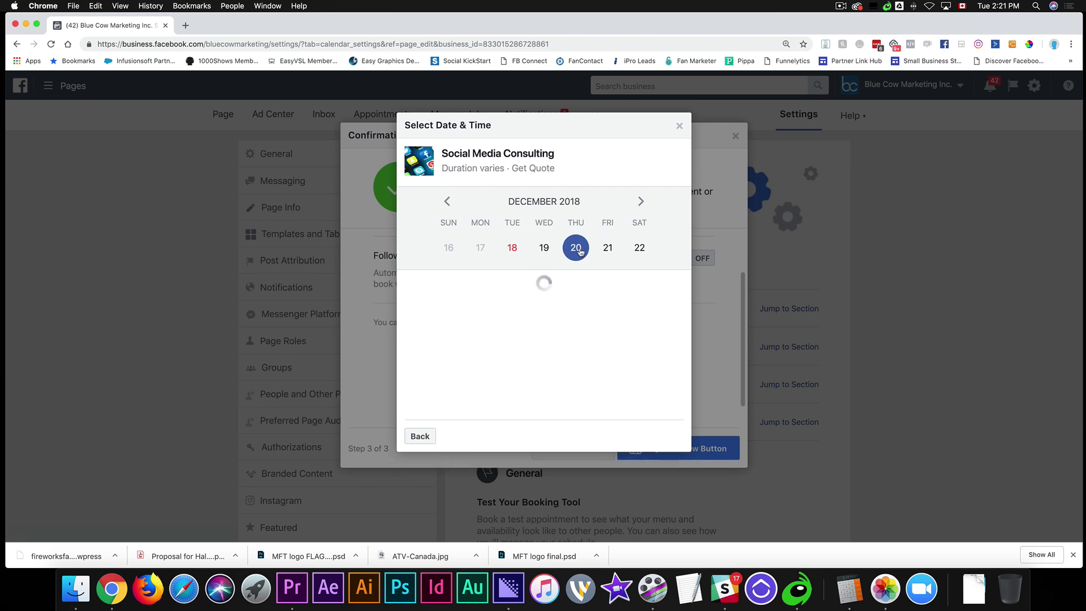
pyautogui.click(546, 253)
pyautogui.click(472, 315)
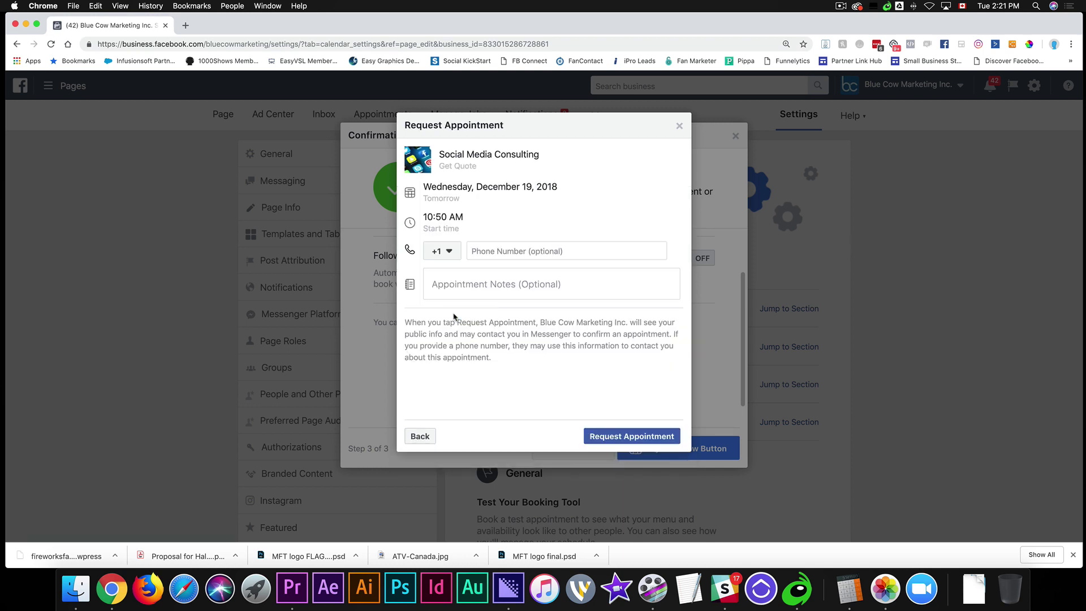
pyautogui.click(627, 444)
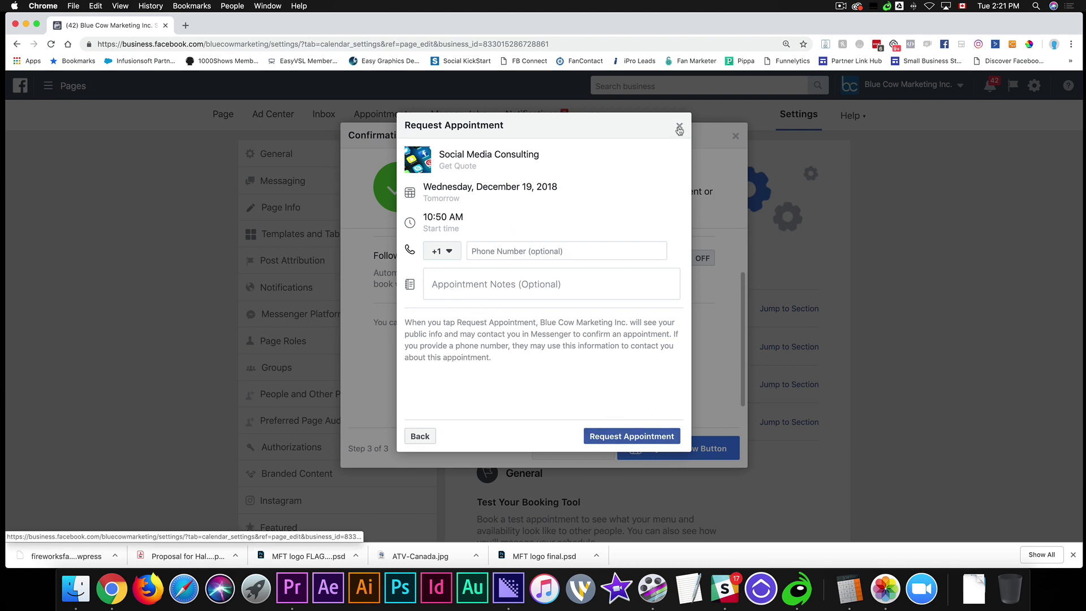